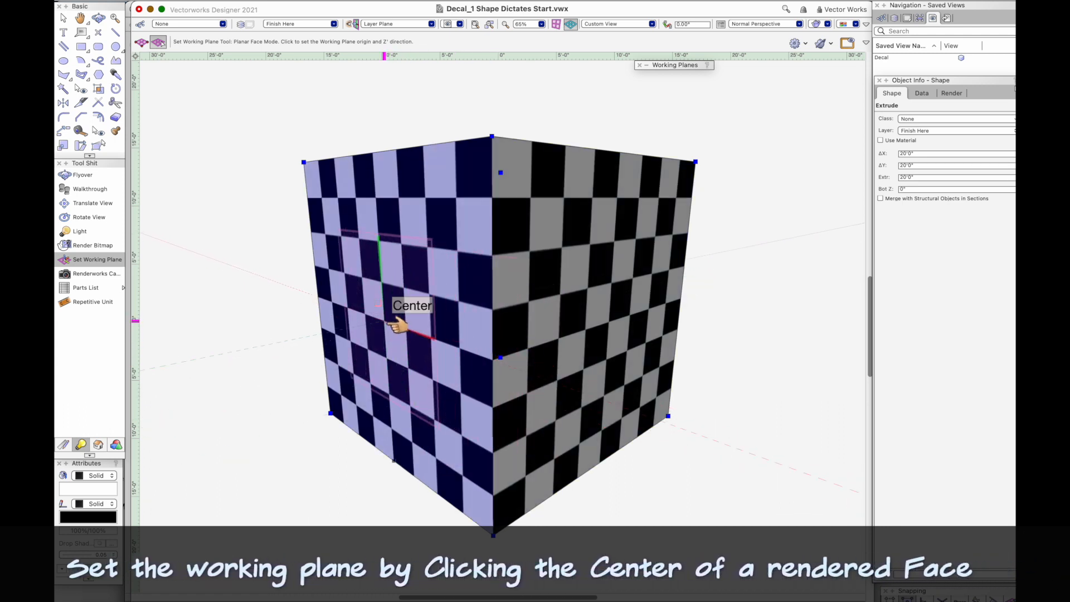
# Step: Set the working plane at the center of the cube's left face and draw a circle with a 6' radius there
pyautogui.click(390, 324)
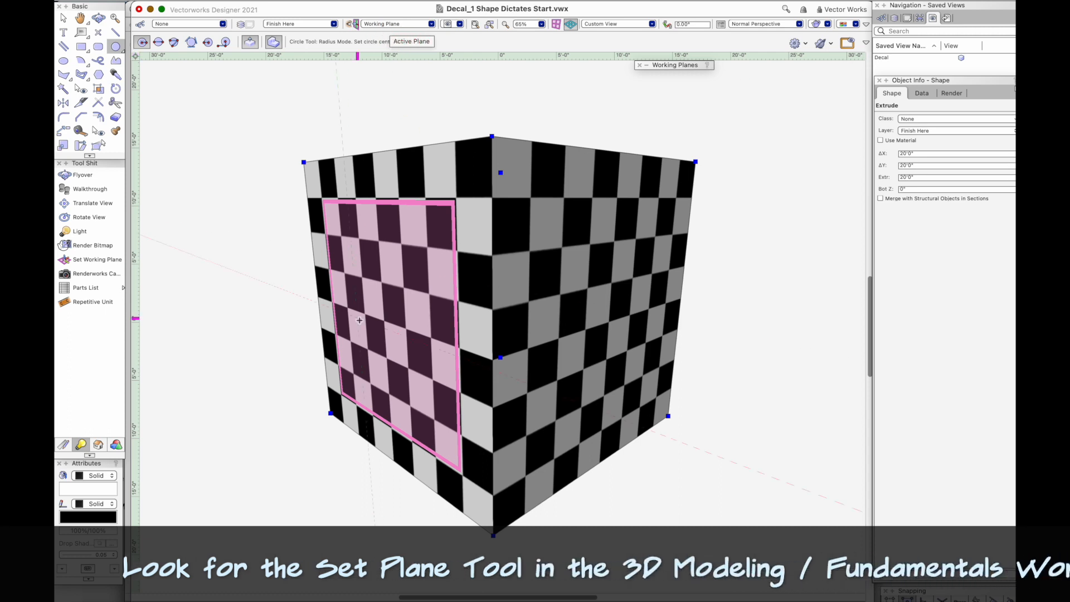
pyautogui.click(392, 320)
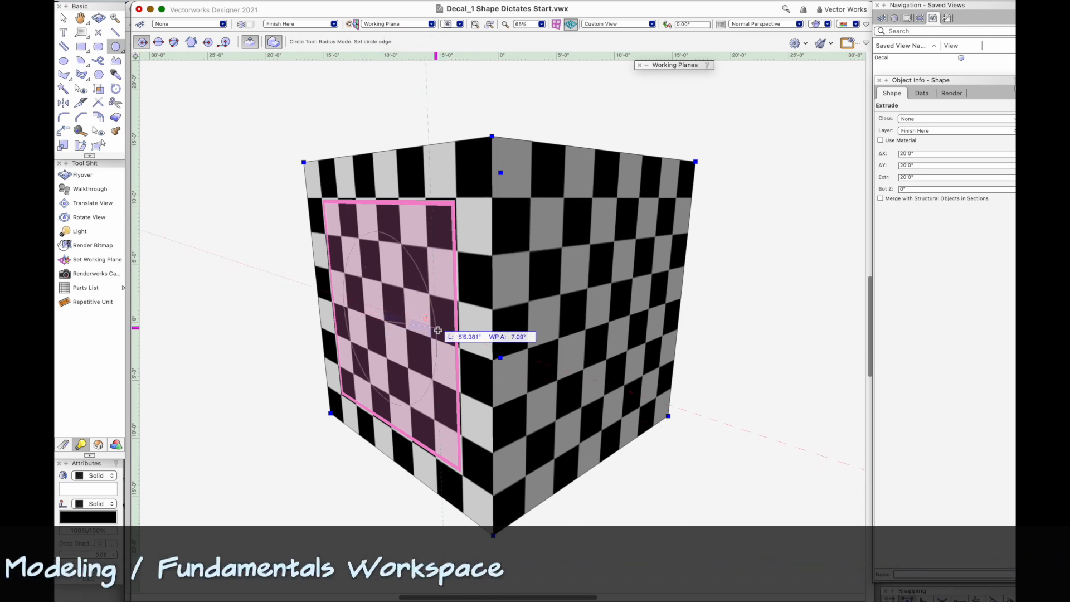
pyautogui.press('Tab')
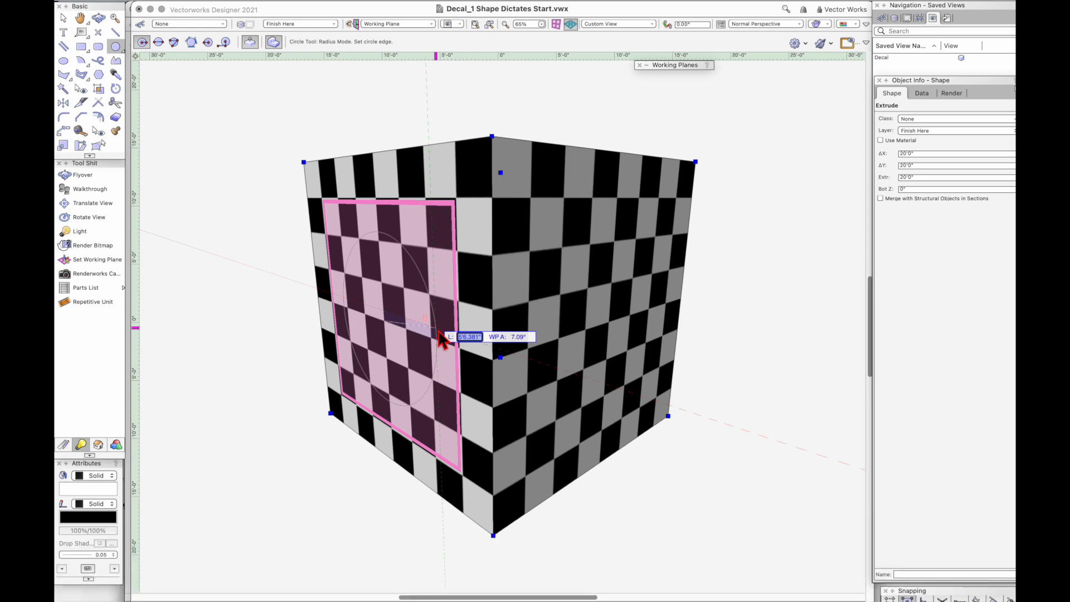
pyautogui.write("6'0")
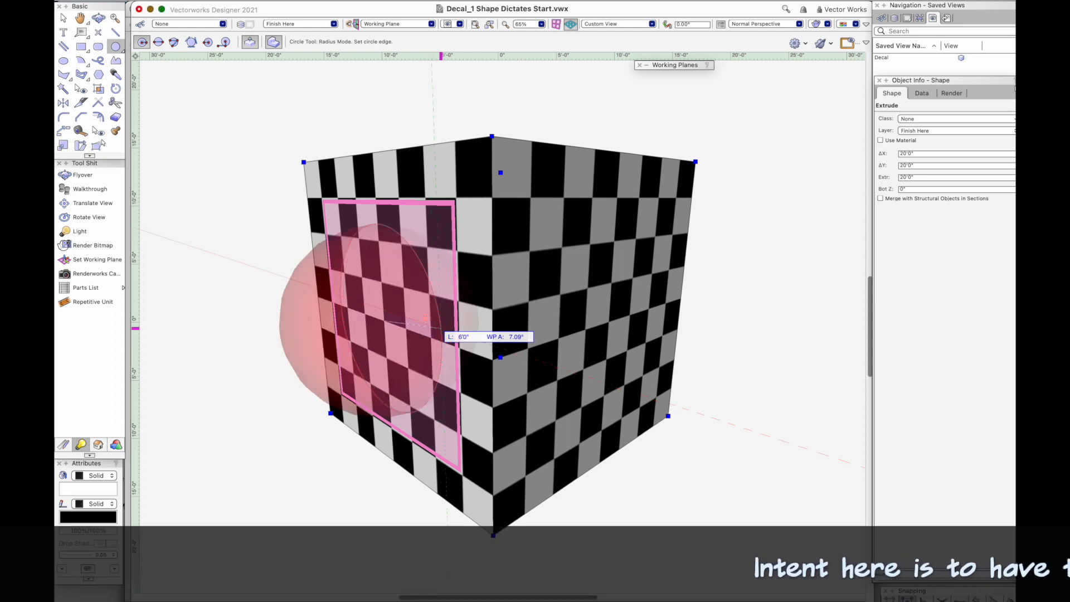
pyautogui.press('Return')
# Step: Extrude the circle 1 mm into a thin disc on the cube's face
pyautogui.click(63, 18)
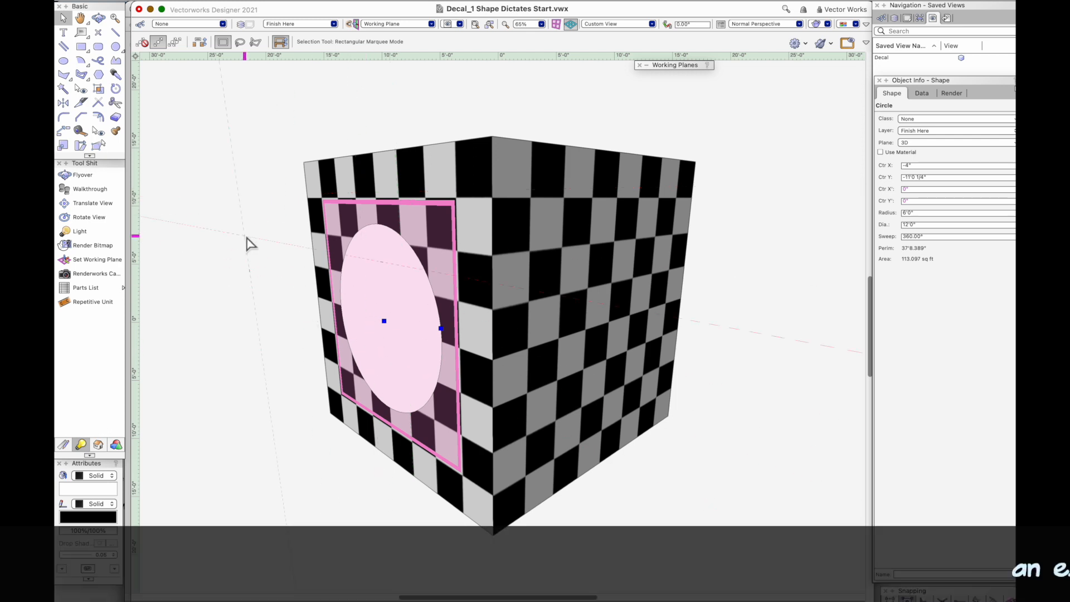
pyautogui.press('super+e')
pyautogui.write('1m')
pyautogui.press('Return')
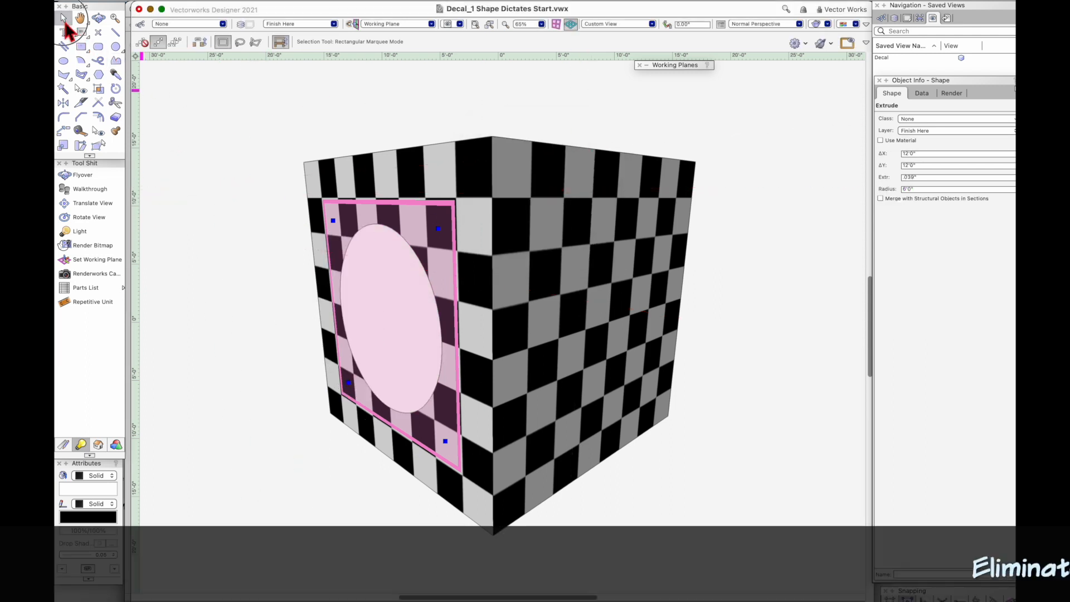
# Step: Deselect the disc and restore the Active Layer Plane as the working plane
pyautogui.click(813, 149)
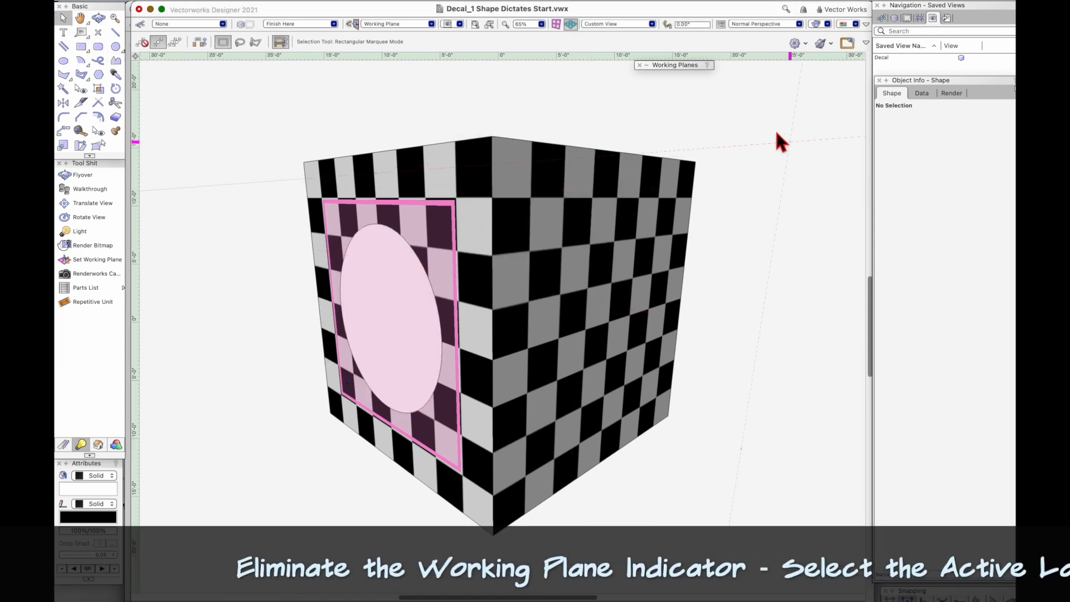
pyautogui.moveTo(681, 64)
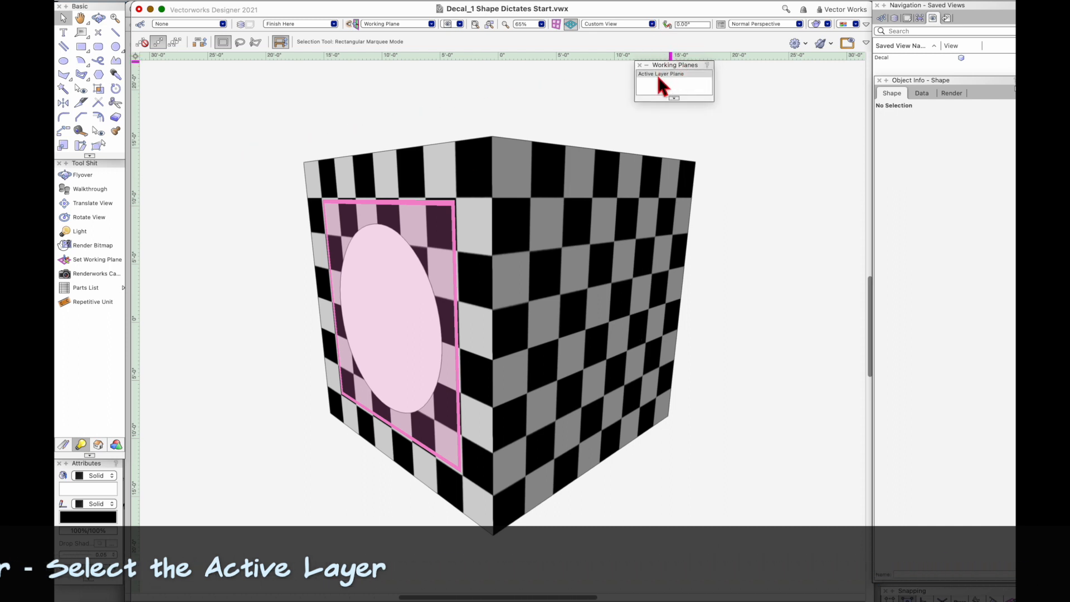
pyautogui.click(659, 75)
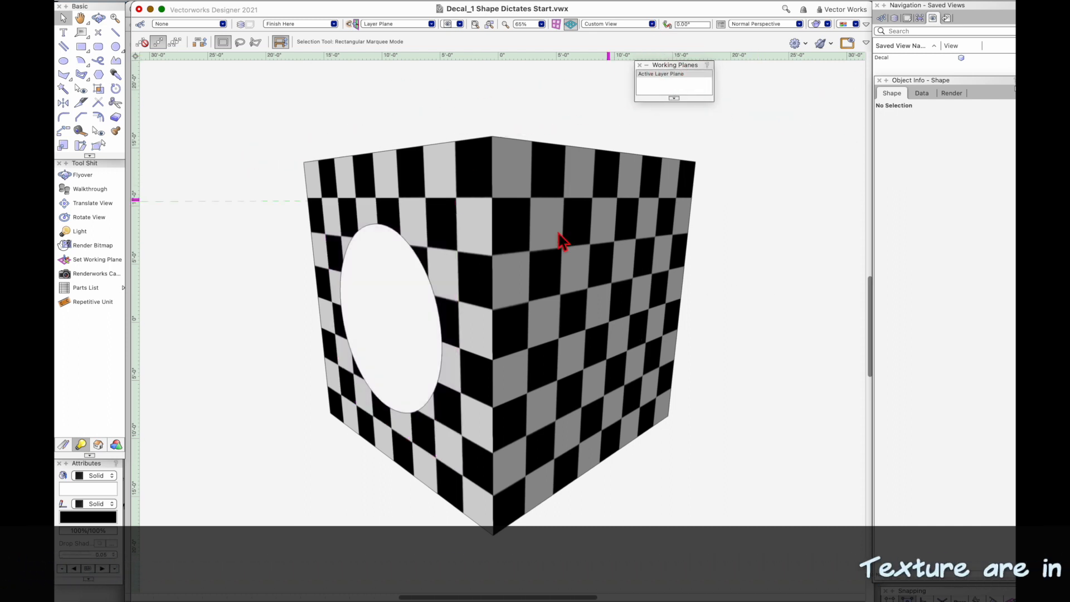
# Step: Select the disc and list the Renderworks Textures of Decal_1 Shape Dictates Start.vwx in the Resource Manager
pyautogui.click(479, 310)
pyautogui.press('super+r')
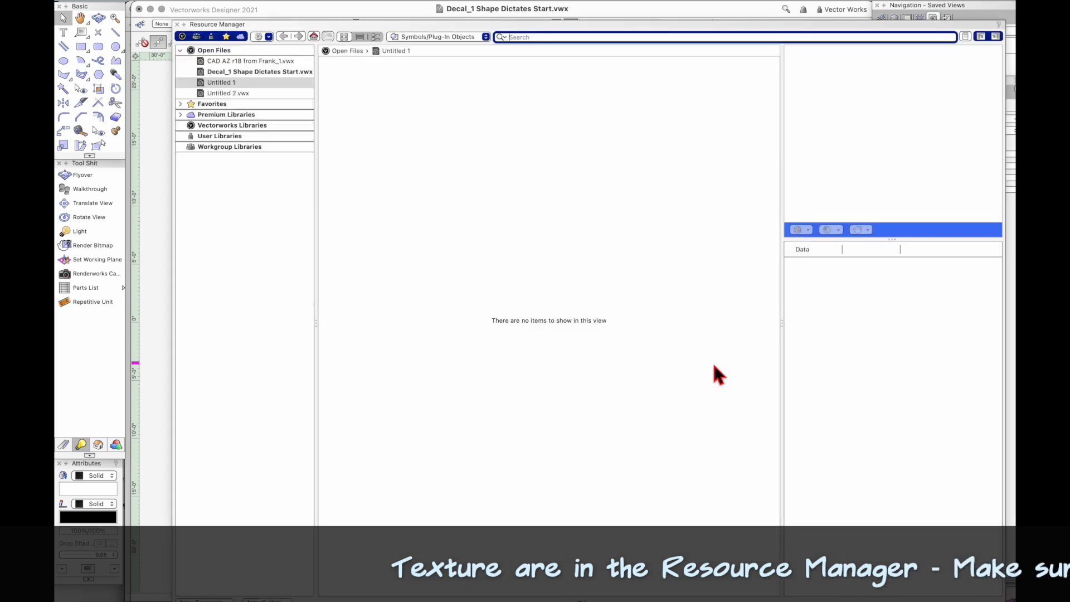
pyautogui.click(261, 74)
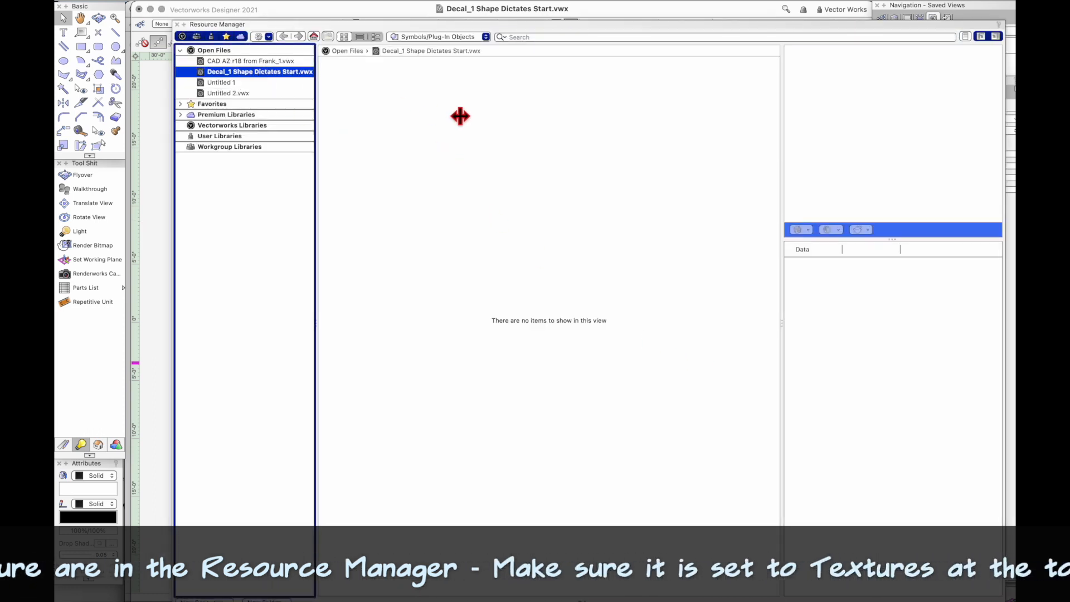
pyautogui.click(448, 37)
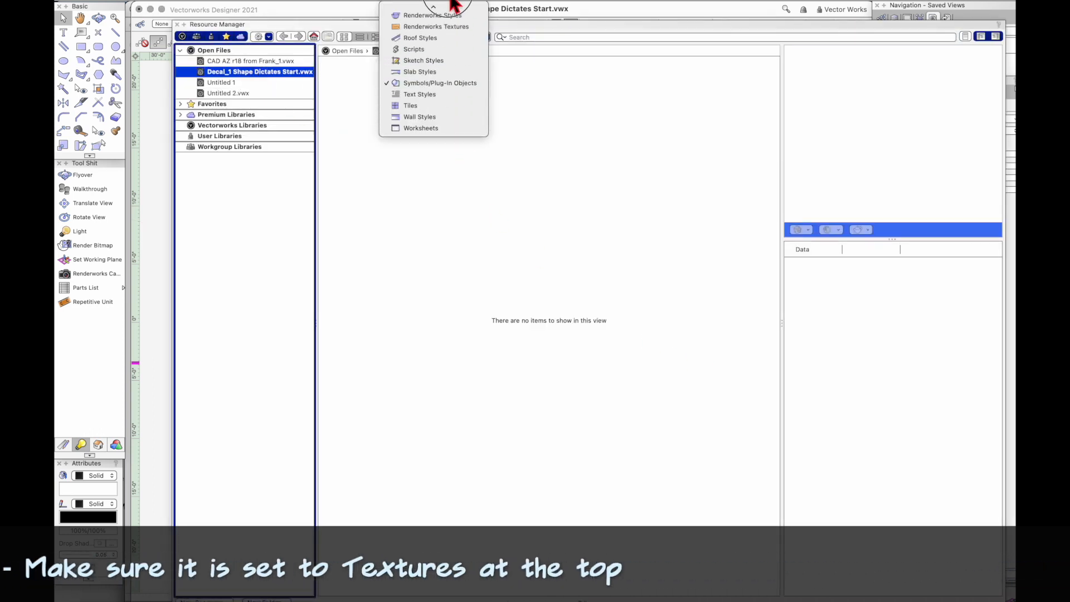
pyautogui.click(453, 50)
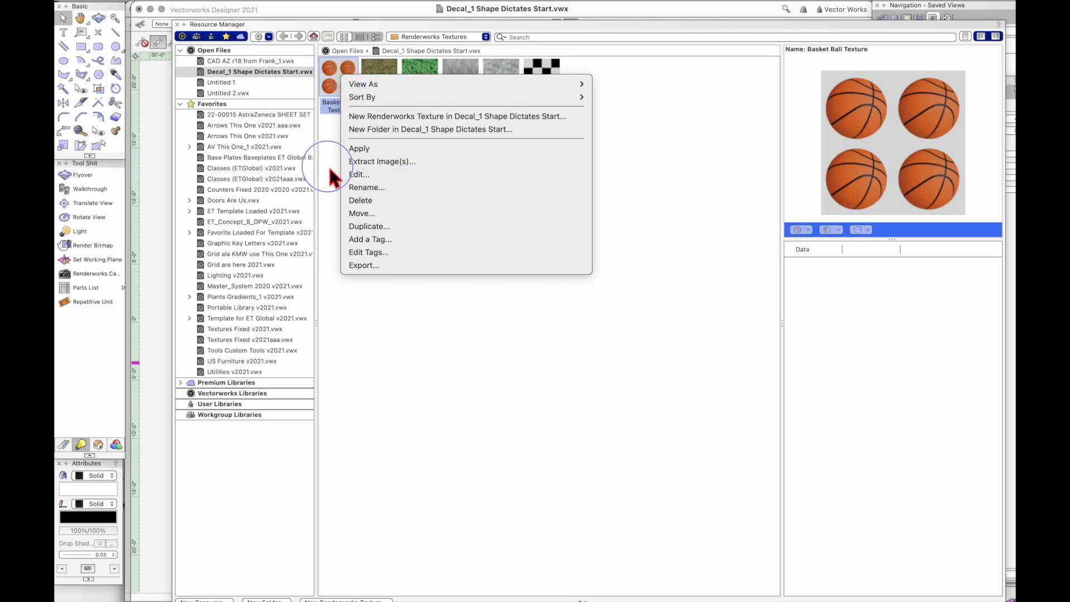
# Step: Apply the Basket Ball Texture to the selected disc
pyautogui.press('Escape')
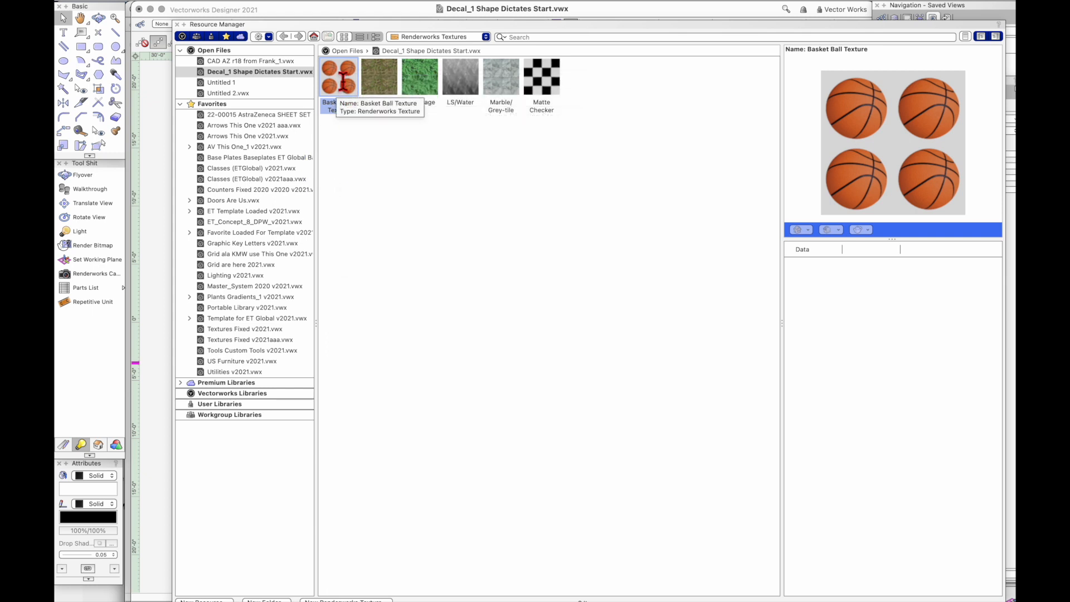
pyautogui.rightClick(343, 73)
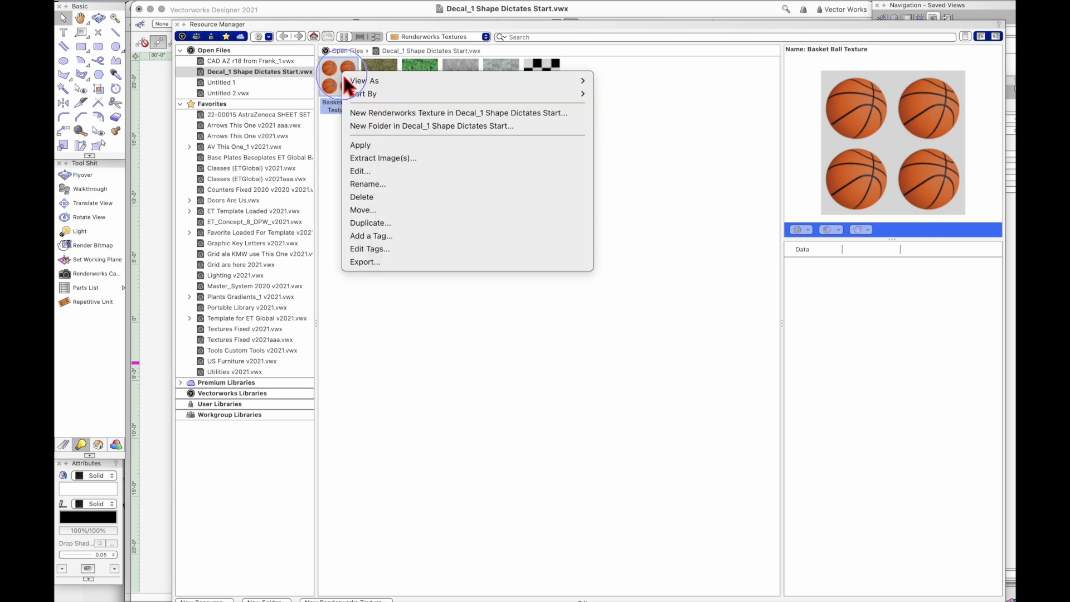
pyautogui.click(368, 147)
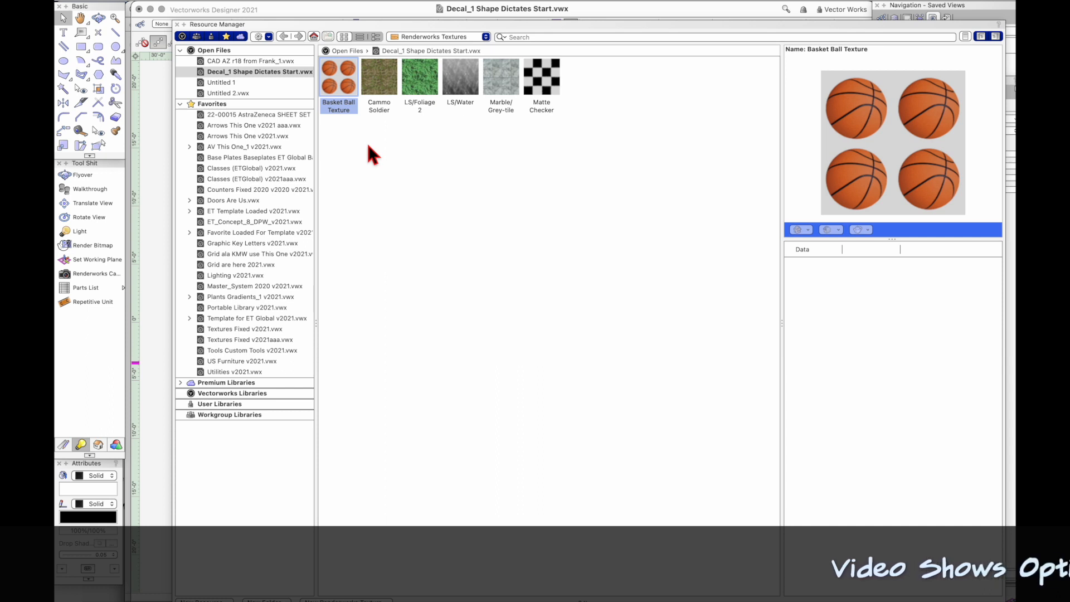
pyautogui.click(420, 68)
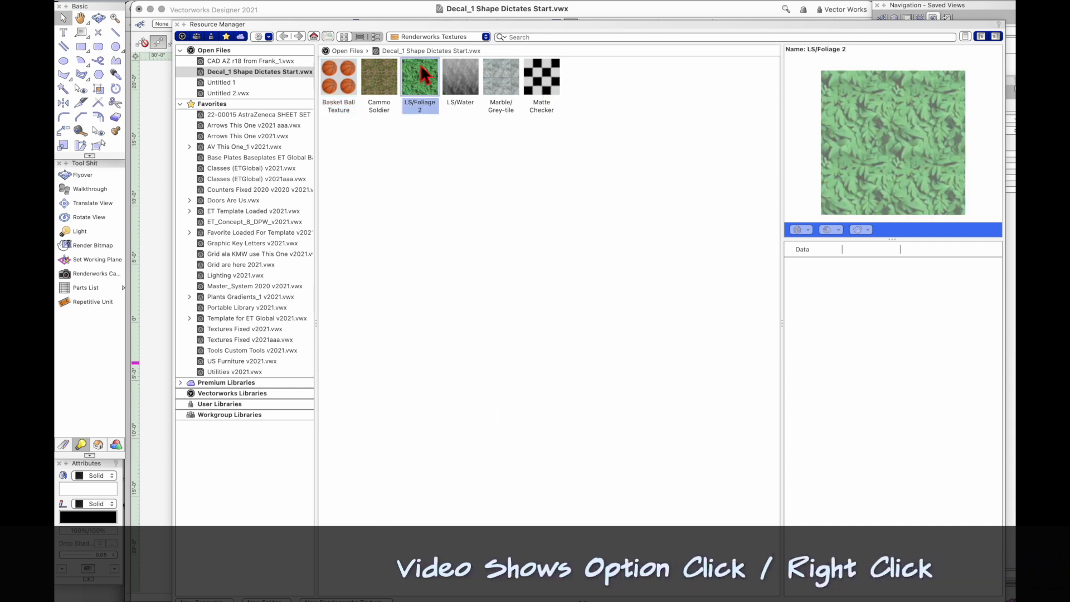
pyautogui.rightClick(333, 70)
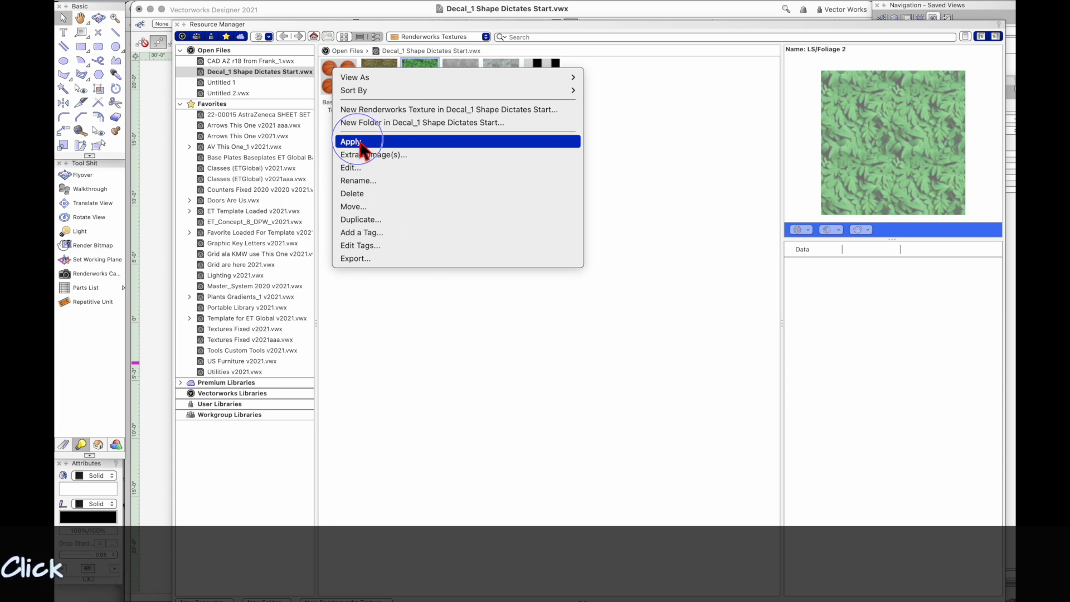
pyautogui.click(369, 372)
pyautogui.rightClick(340, 74)
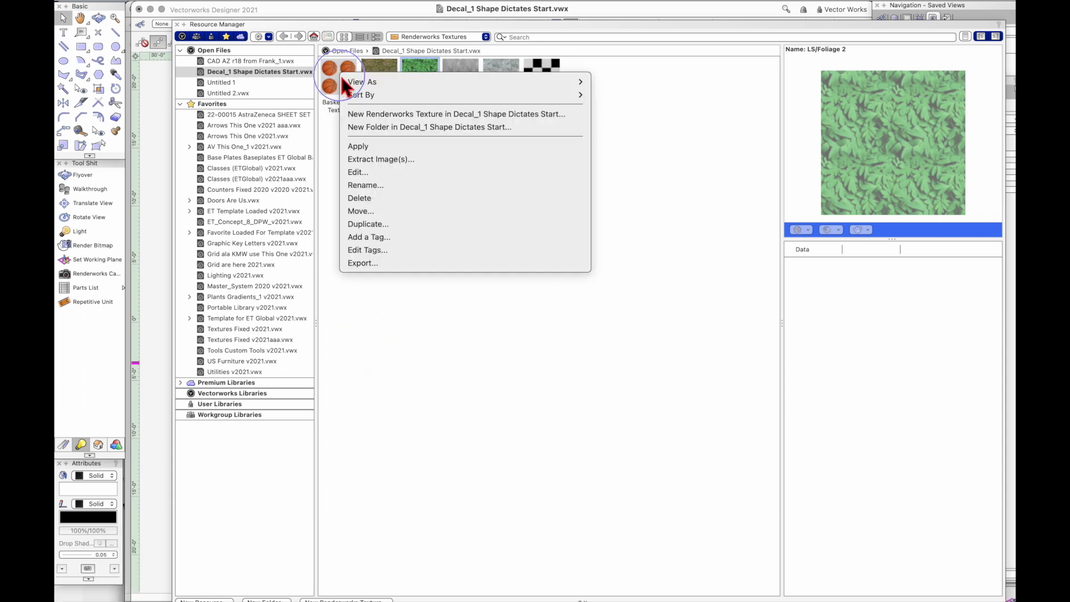
pyautogui.click(415, 411)
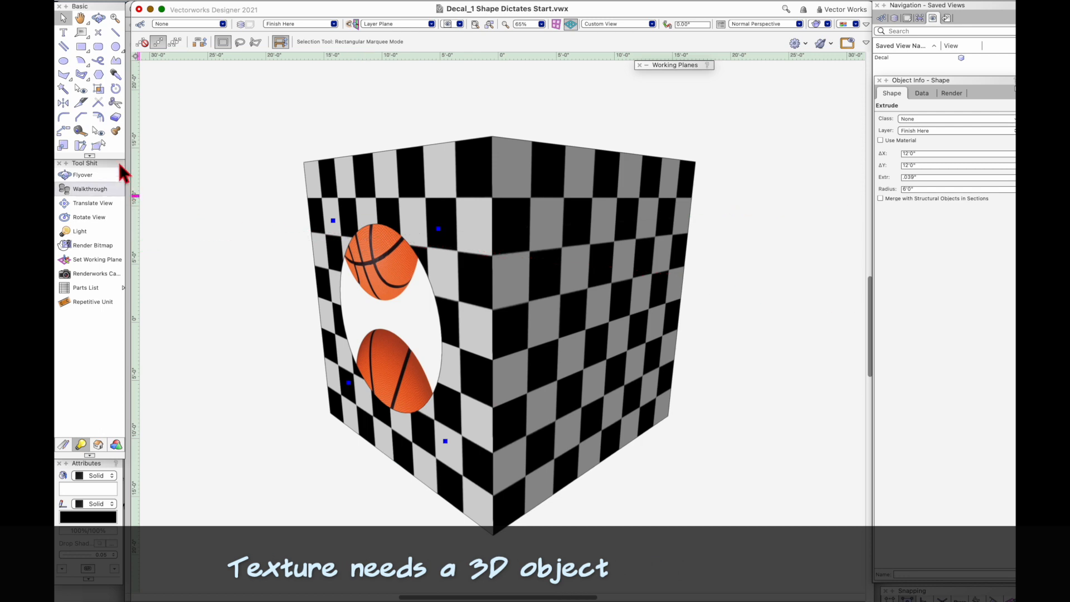
# Step: Change the disc's texture map type to Plane with the Attribute Mapping tool and move the texture so one basketball sits on the disc
pyautogui.click(98, 88)
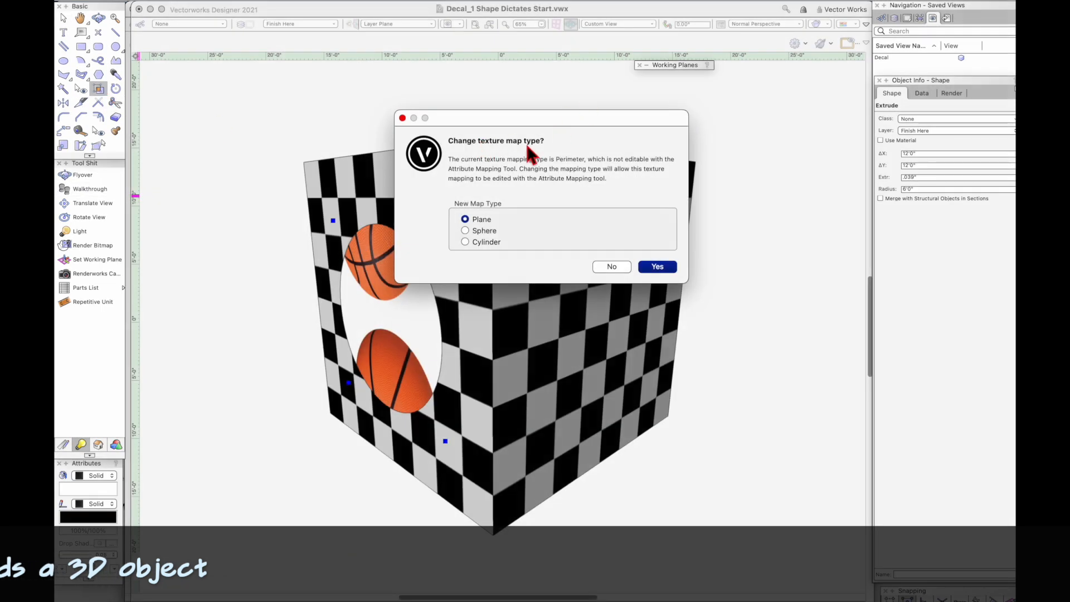
pyautogui.click(657, 269)
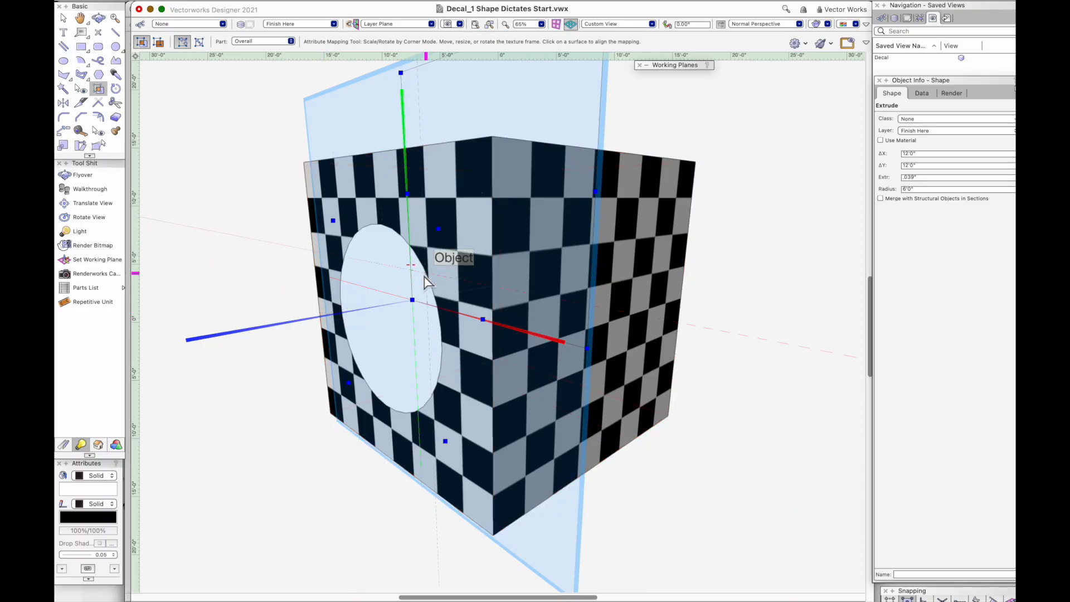
pyautogui.moveTo(419, 278); pyautogui.dragTo(385, 354)
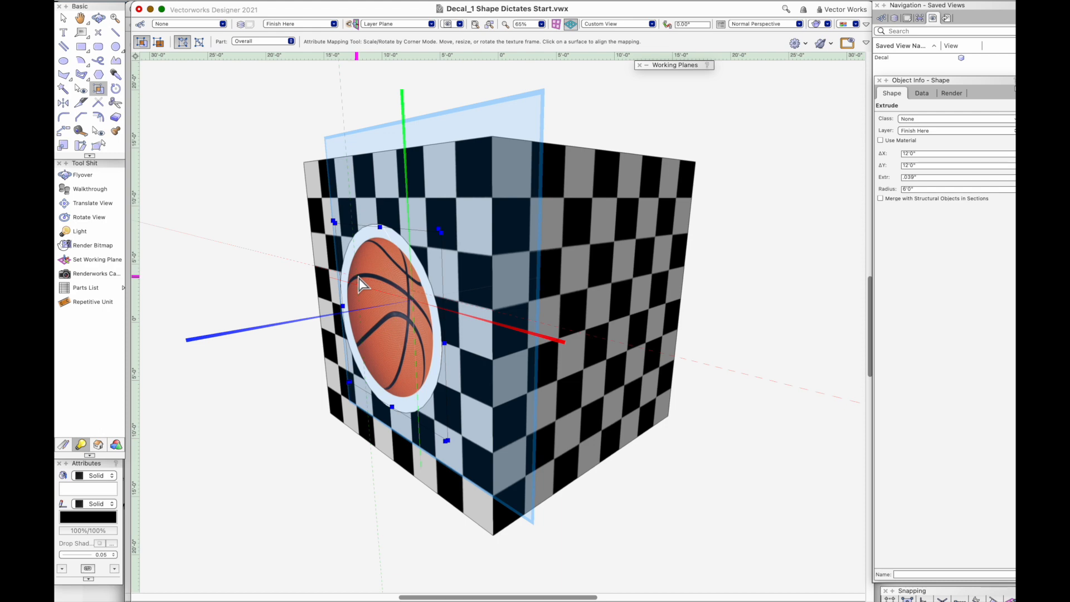
# Step: Edit the Basket Ball Texture and set its size to 13'0"
pyautogui.press('super+r')
pyautogui.click(340, 81)
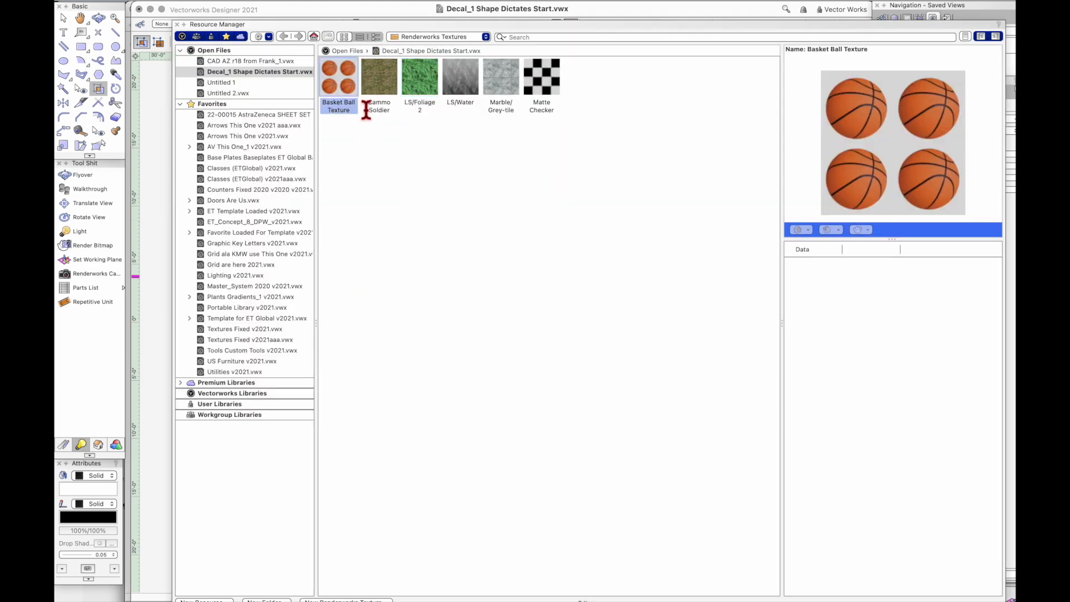
pyautogui.rightClick(341, 70)
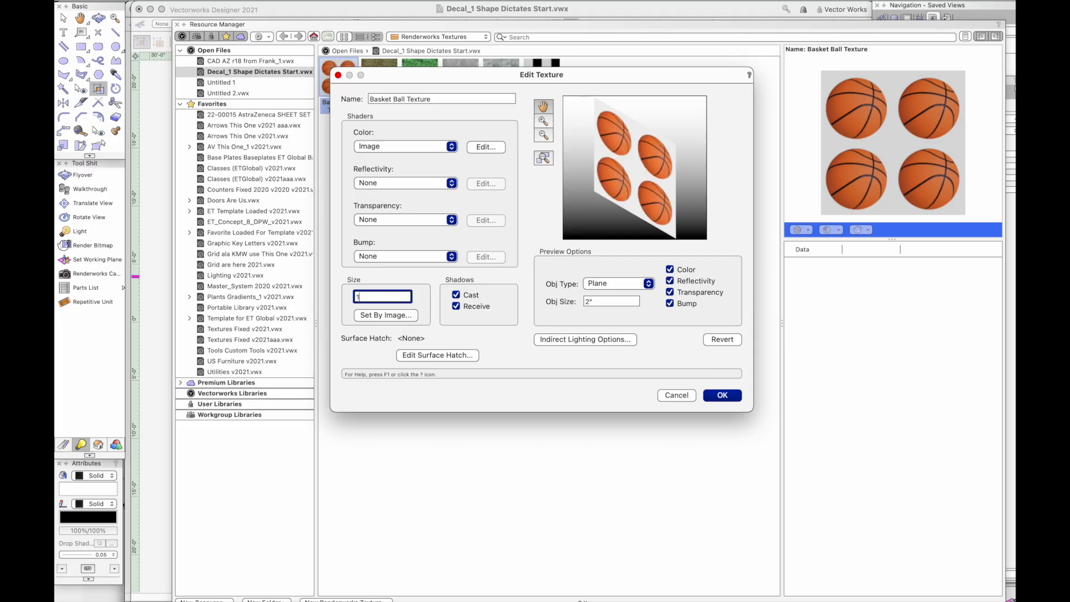
pyautogui.press('Return')
pyautogui.press('super+r')
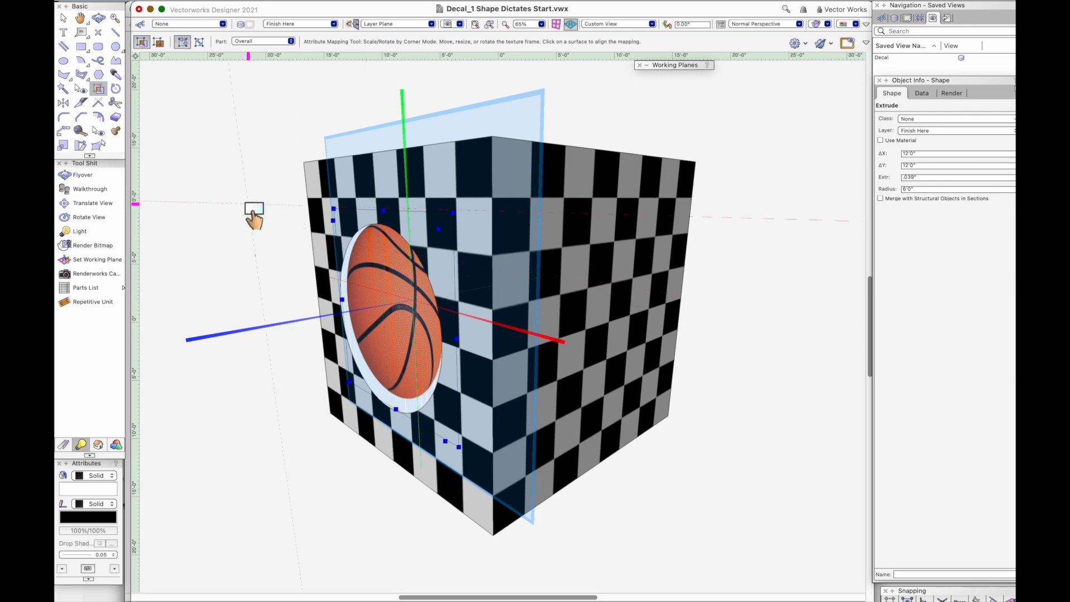
# Step: Enlarge the basketball's texture mapping from its corner and recenter it so the ball fills the whole disc
pyautogui.moveTo(384, 301); pyautogui.dragTo(383, 308)
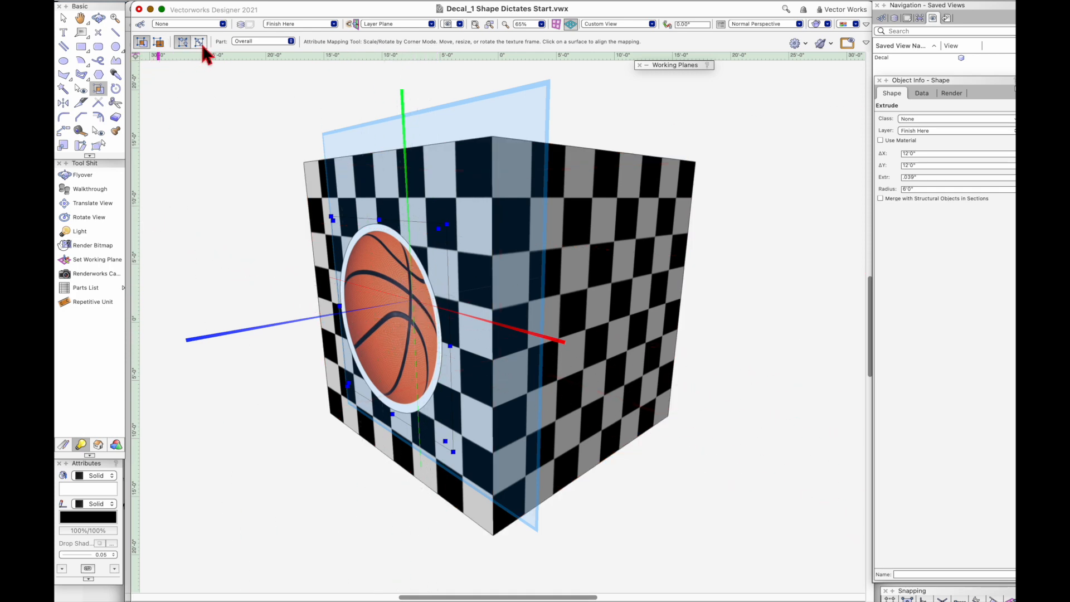
pyautogui.click(158, 42)
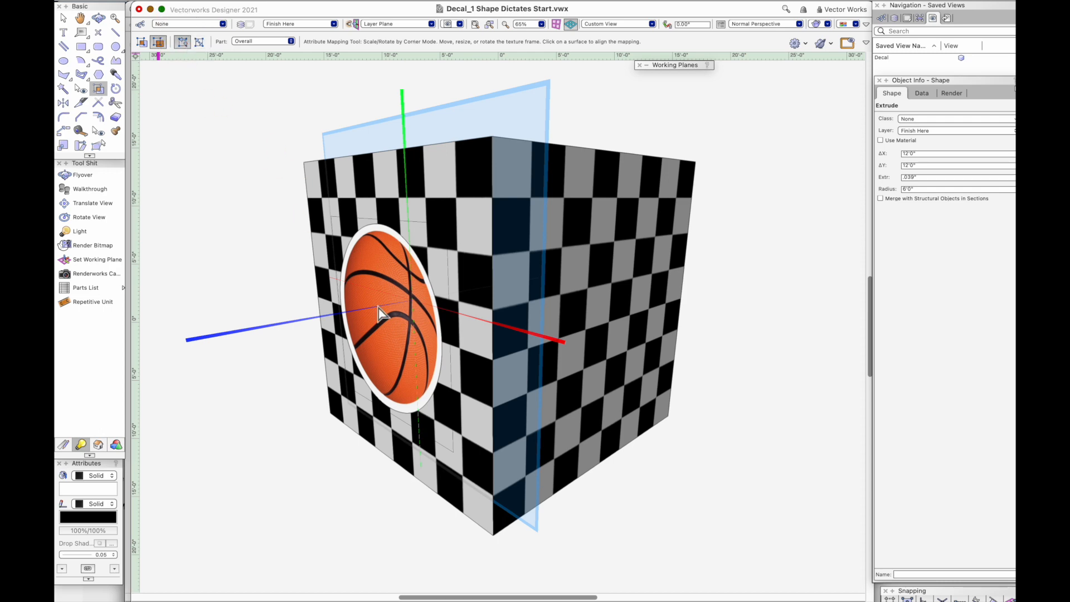
pyautogui.click(415, 346)
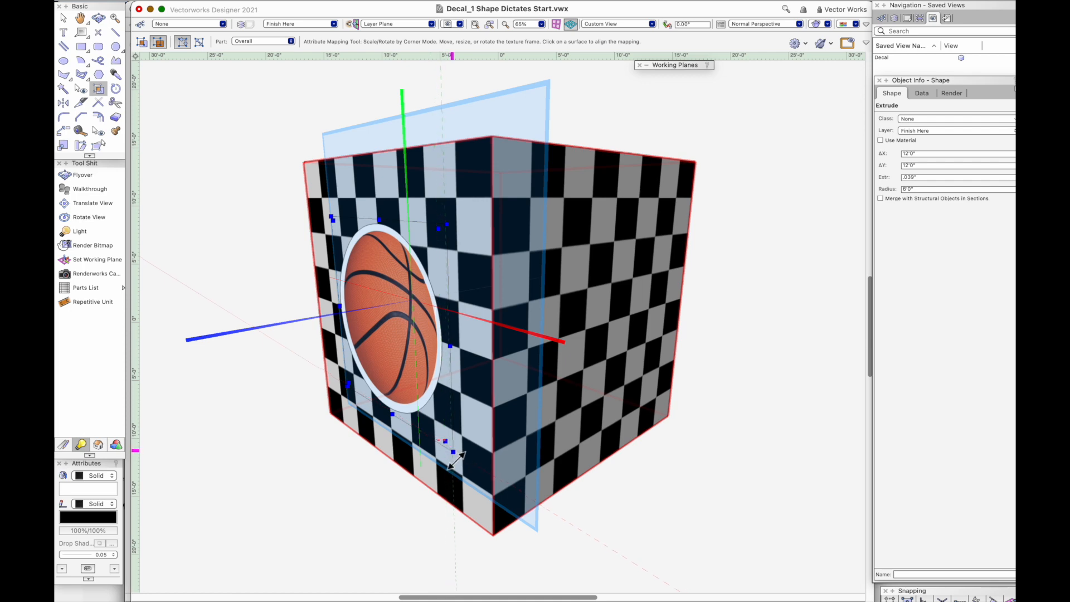
pyautogui.moveTo(456, 458); pyautogui.dragTo(477, 488)
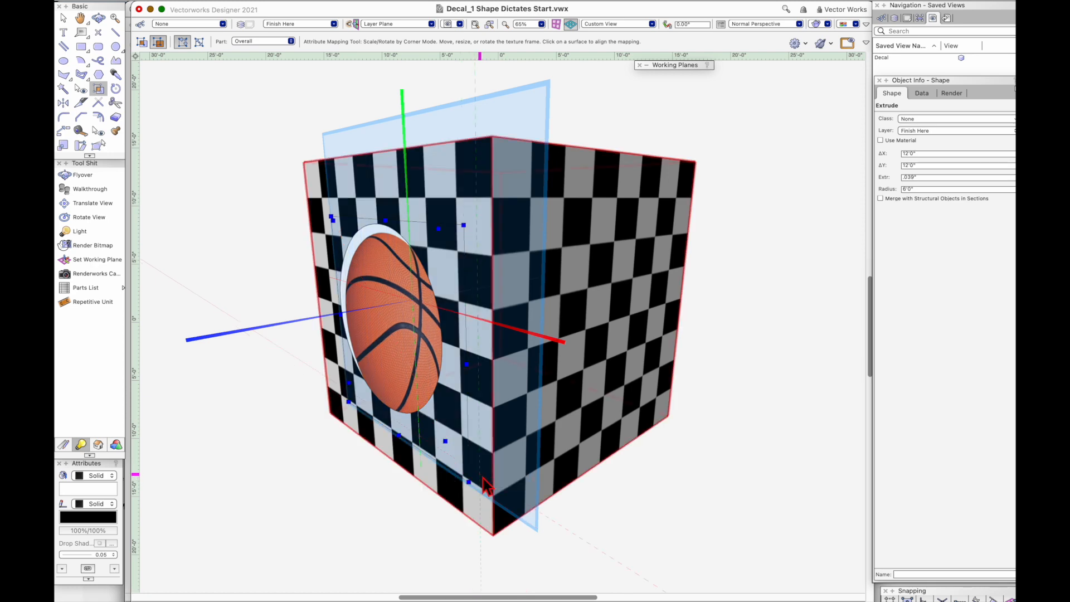
pyautogui.click(143, 43)
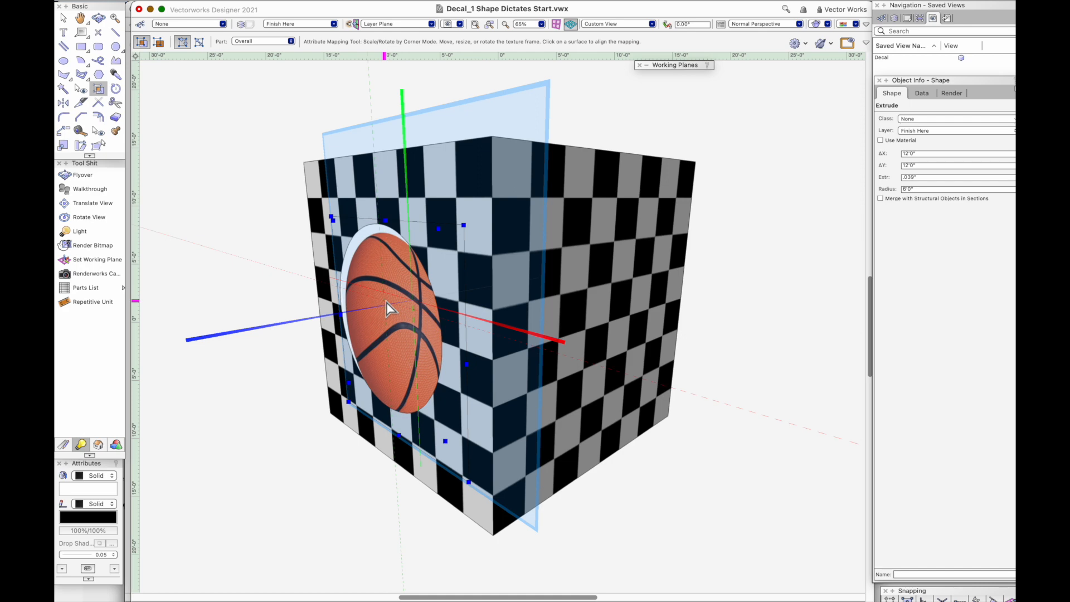
pyautogui.moveTo(404, 335); pyautogui.dragTo(396, 321)
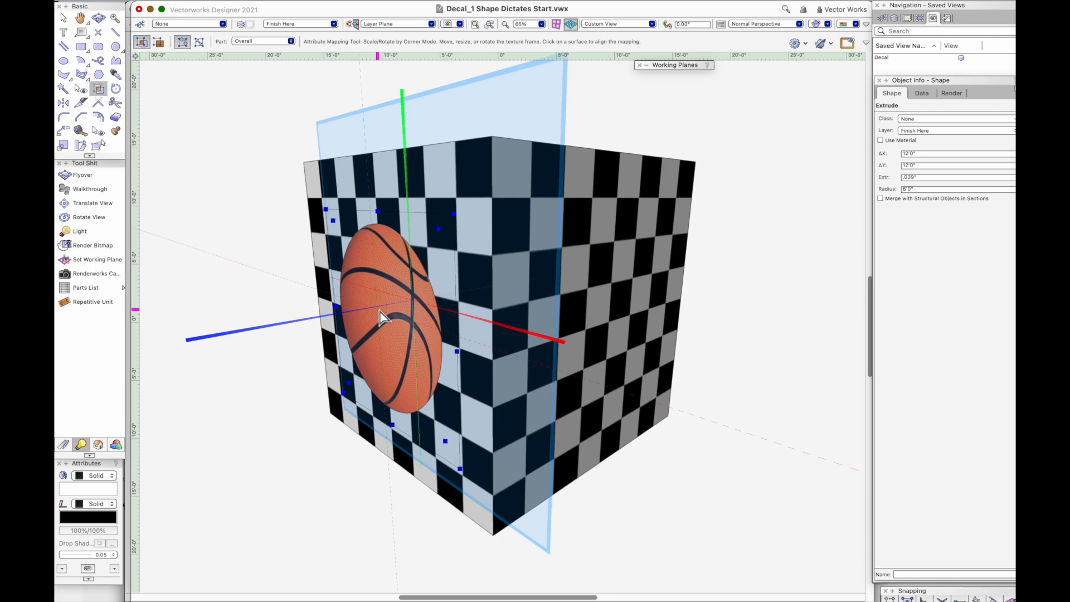
# Step: Open the Basket Ball Texture for editing and examine the source image and tiling settings of its Image color shader
pyautogui.press('super+r')
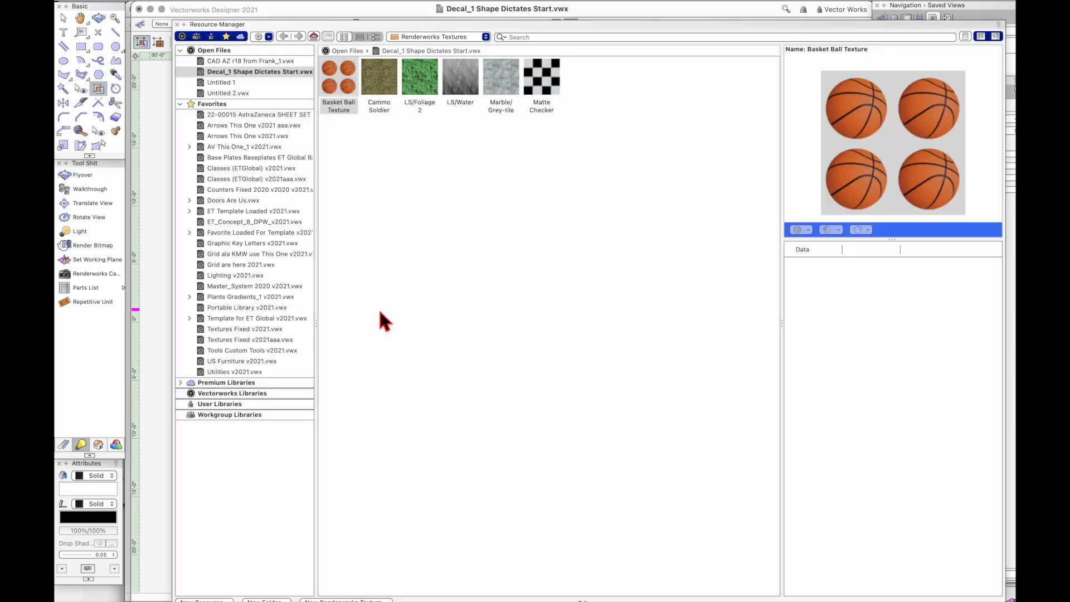
pyautogui.rightClick(344, 76)
pyautogui.click(369, 176)
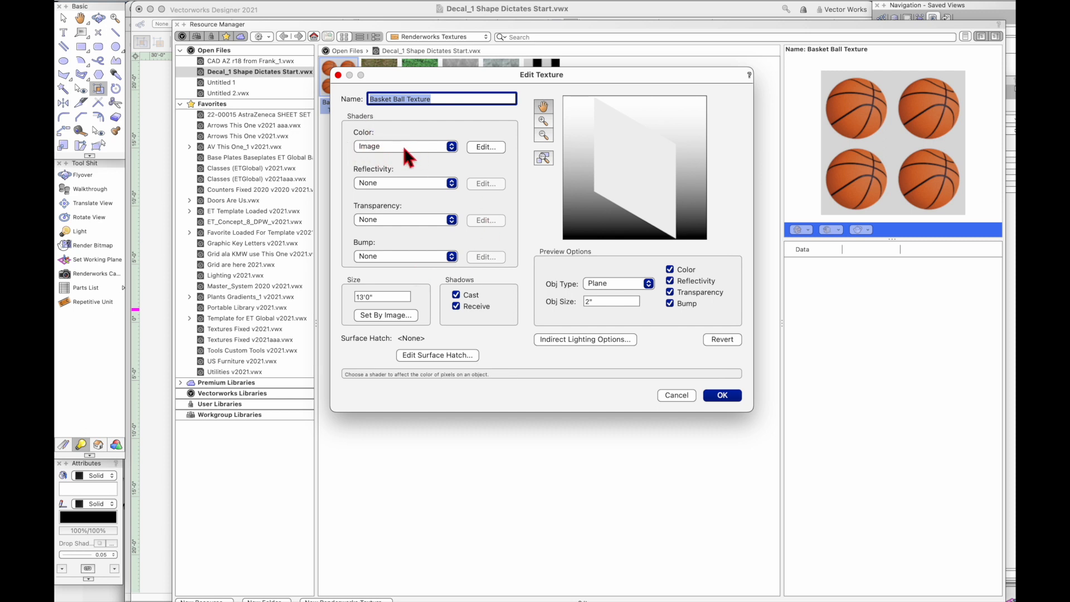
pyautogui.click(440, 147)
pyautogui.click(531, 152)
pyautogui.click(491, 146)
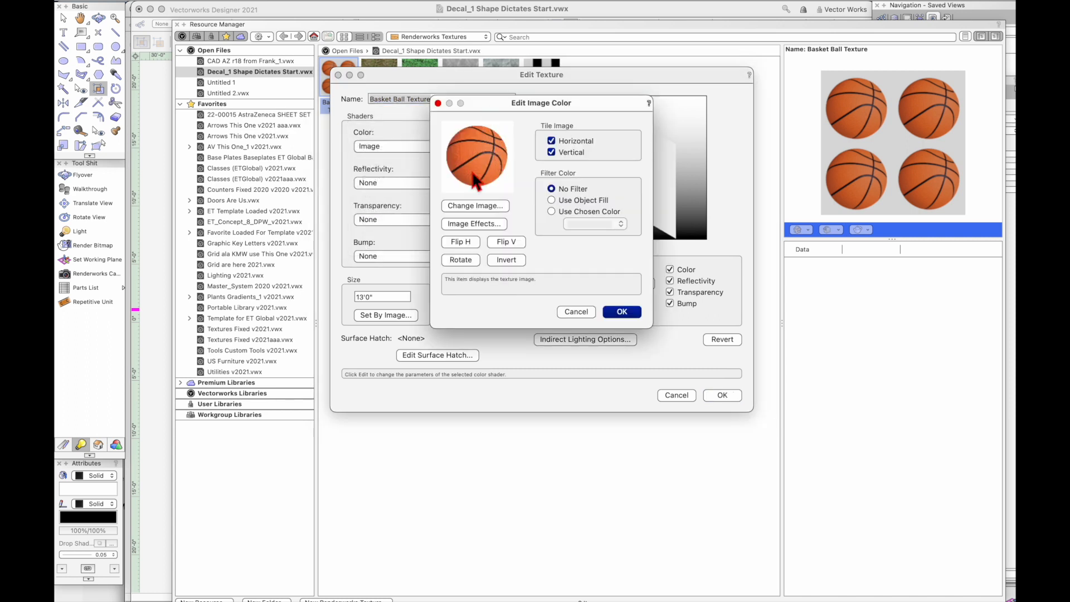
pyautogui.click(620, 313)
pyautogui.click(728, 397)
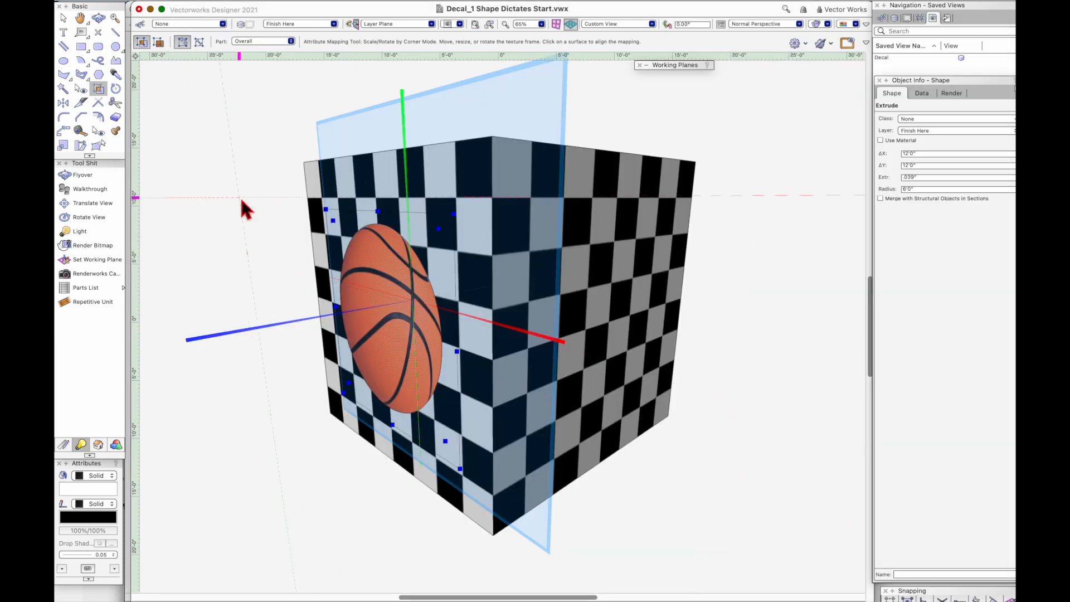
# Step: Finish the texture mapping, select the basketball disc and orbit around it with the Flyover tool in Object Center Mode to inspect the decal
pyautogui.click(63, 18)
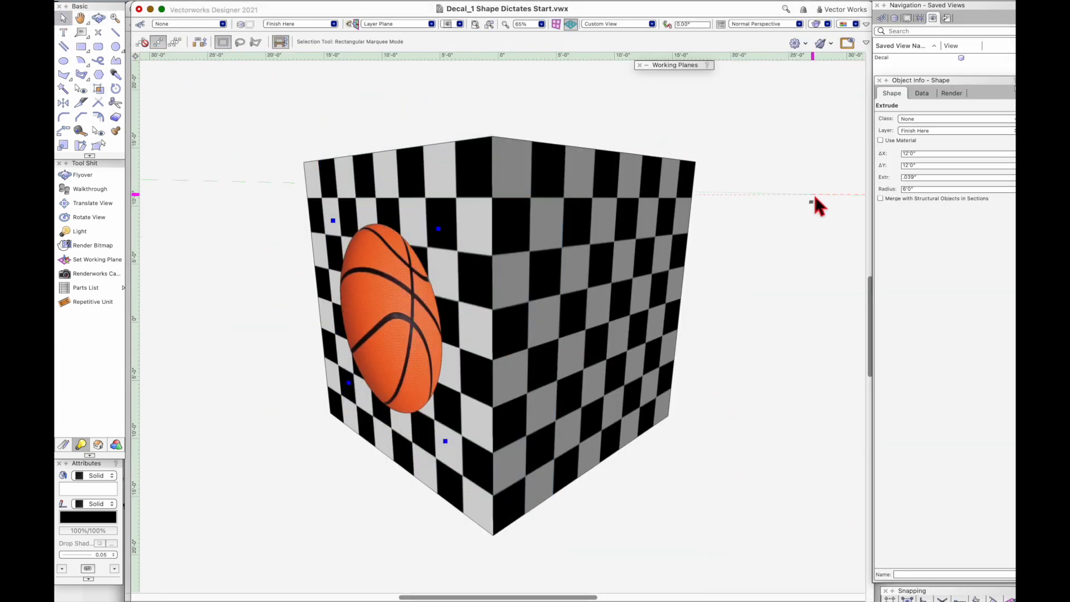
pyautogui.click(814, 196)
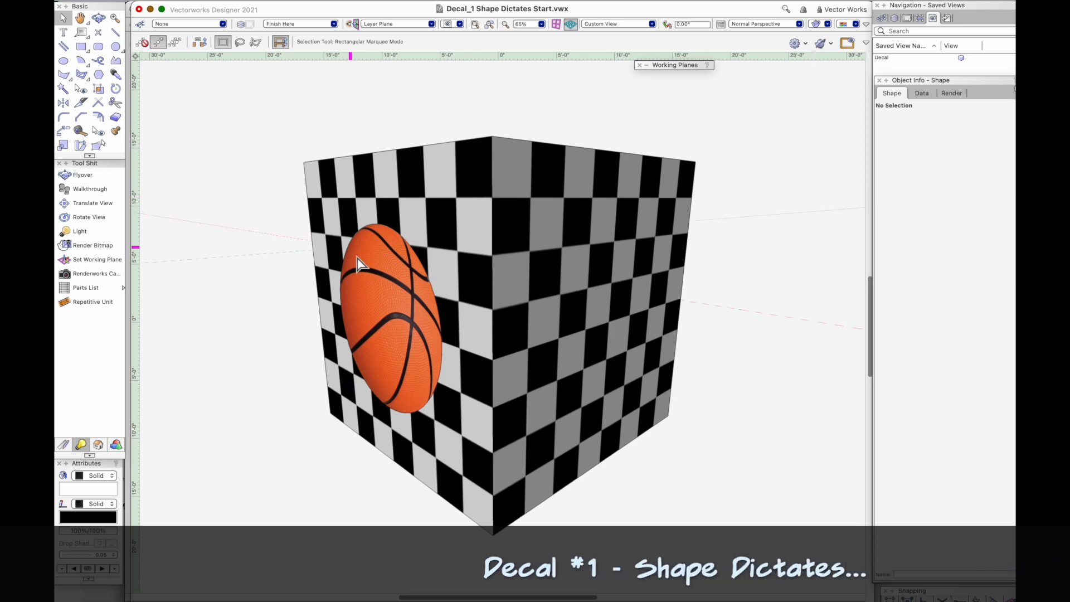
pyautogui.click(370, 282)
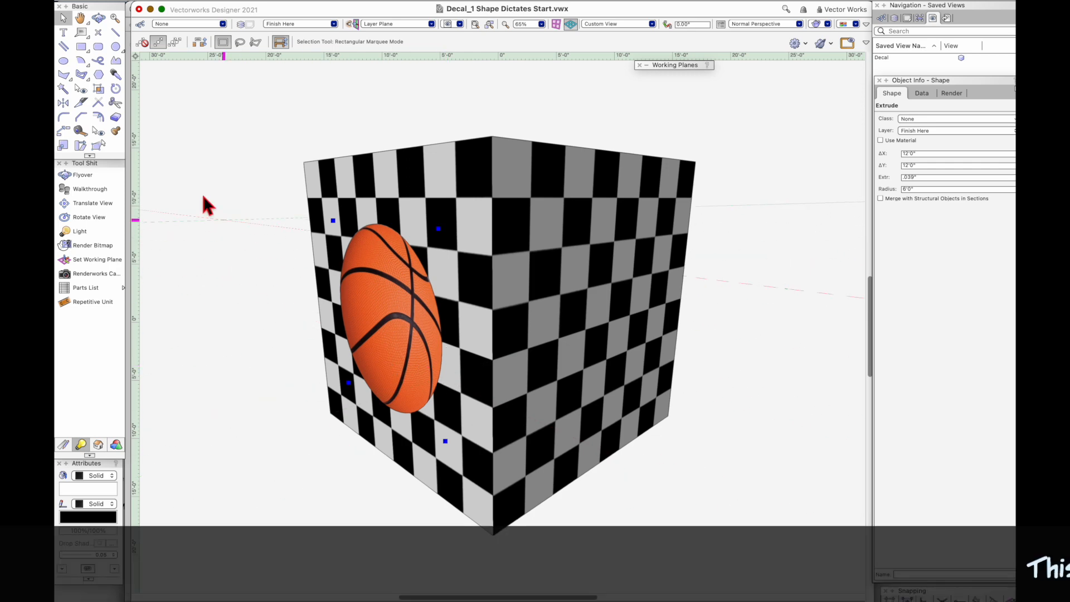
pyautogui.click(99, 18)
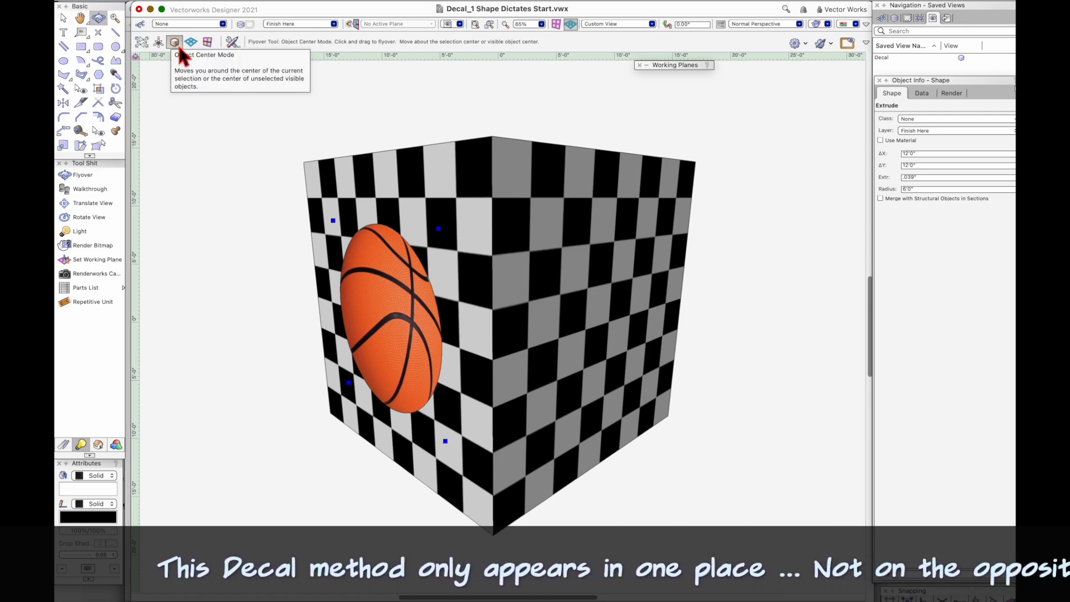
pyautogui.moveTo(473, 352); pyautogui.dragTo(520, 395)
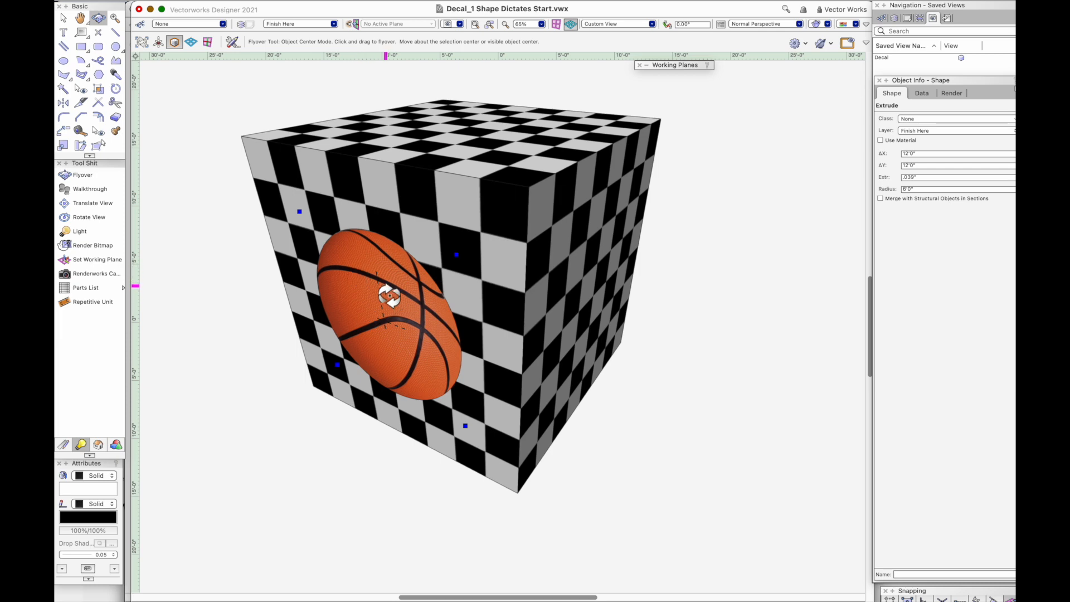